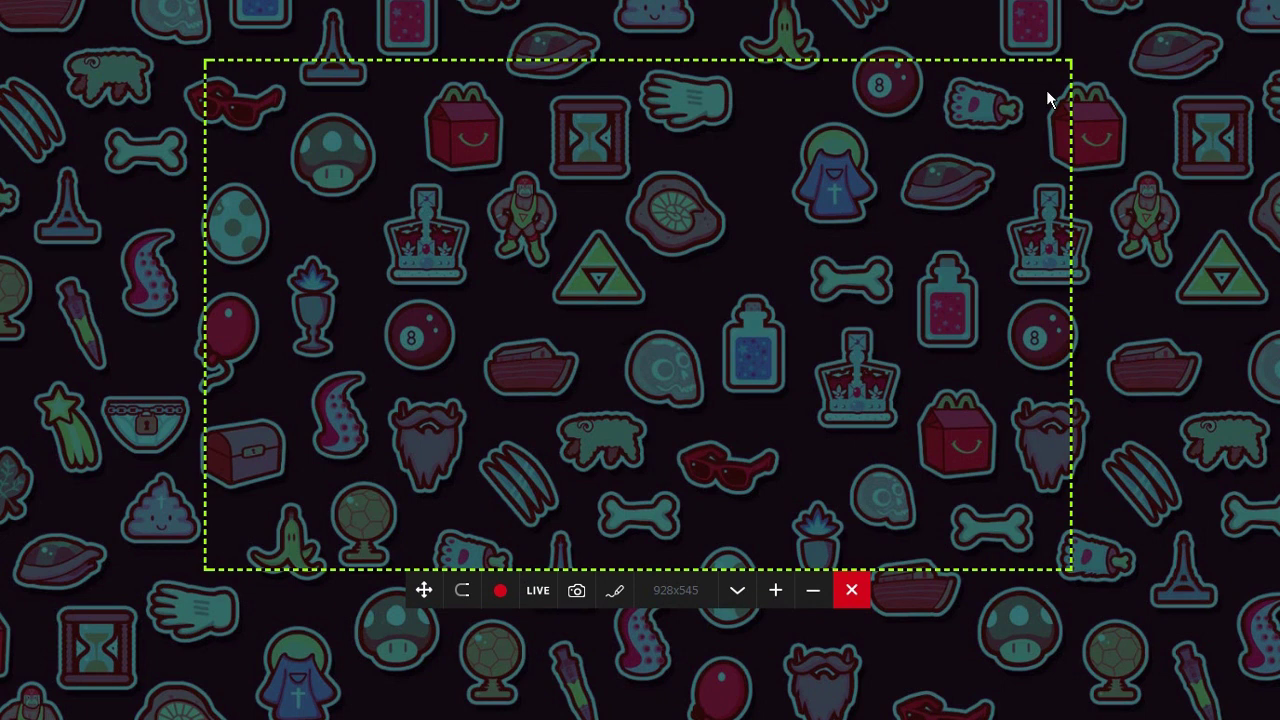
# Step: Resize the screen capture area to 771x481 and close the area selection
pyautogui.moveTo(205, 60); pyautogui.dragTo(351, 248)
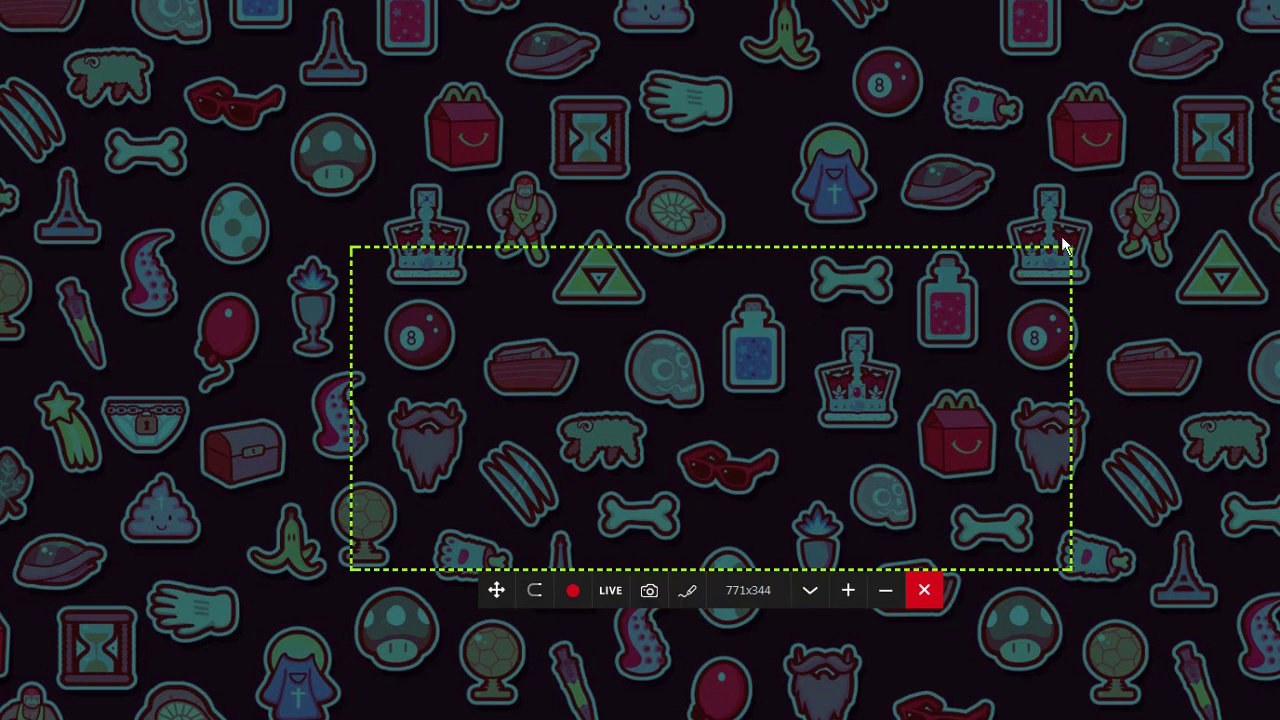
pyautogui.moveTo(1049, 131); pyautogui.dragTo(1049, 120)
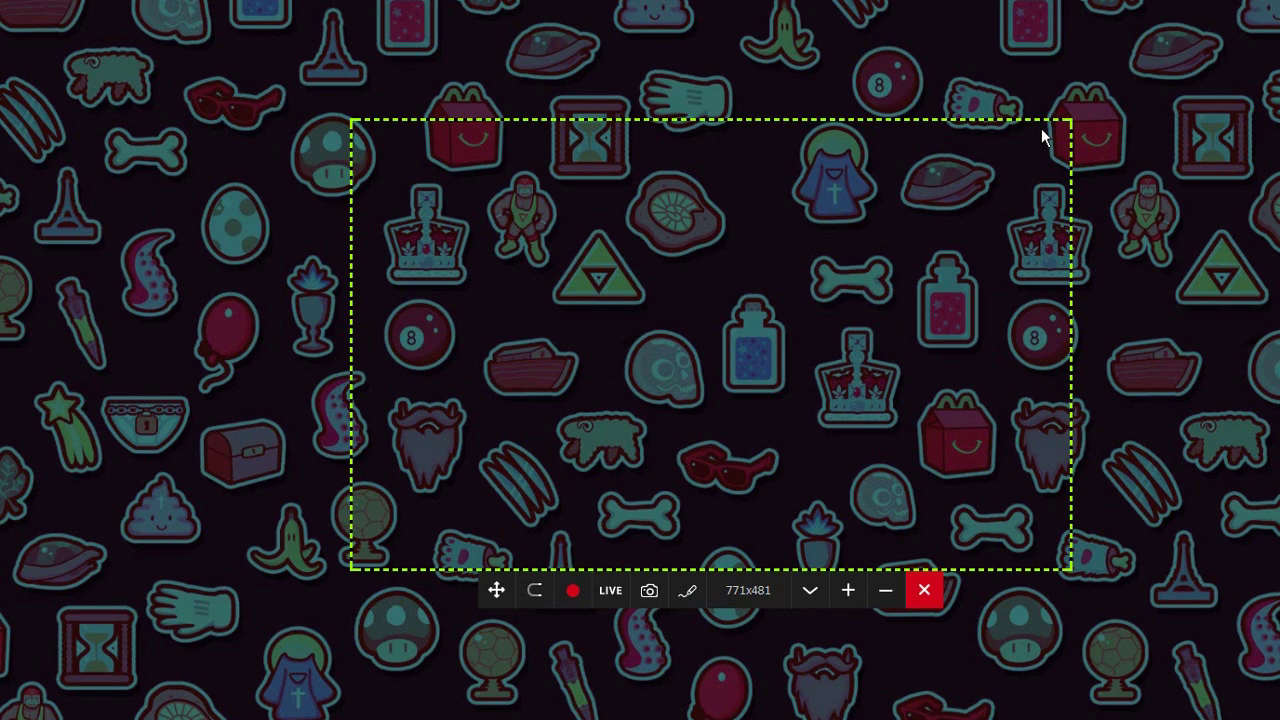
pyautogui.click(936, 589)
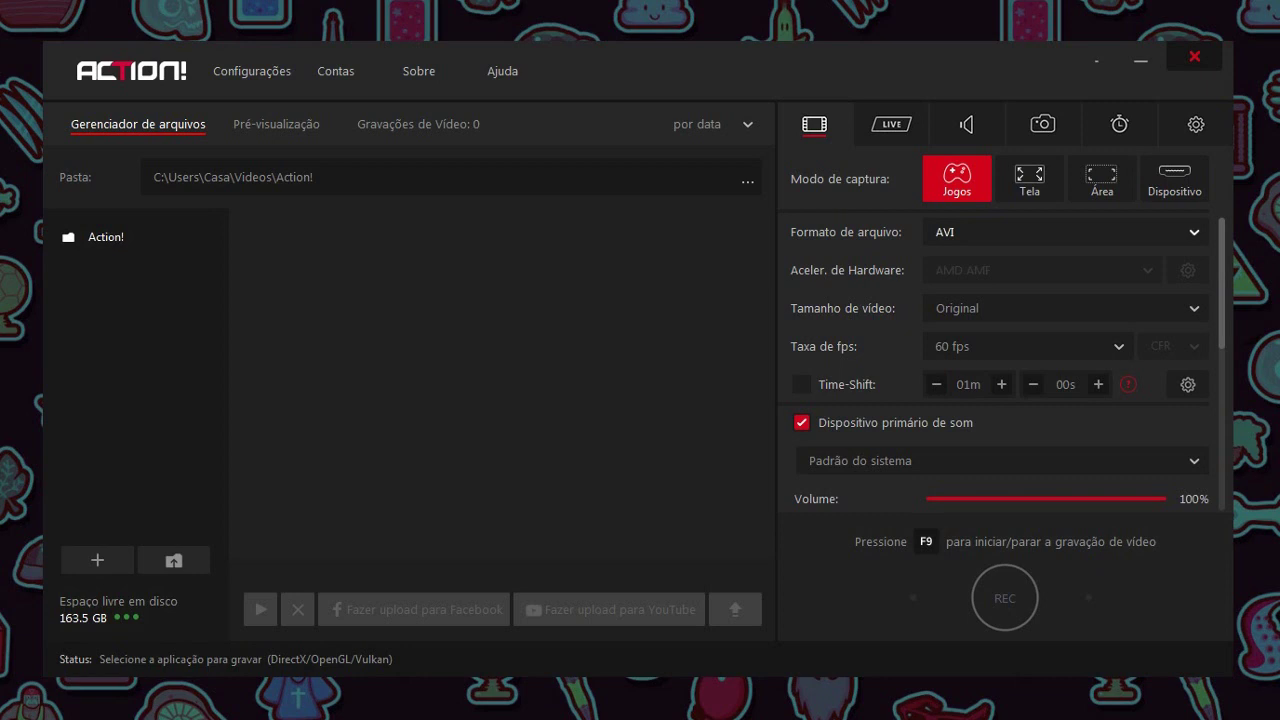
# Step: Choose AVI as the recording's file format and Original as its video size
pyautogui.click(1060, 232)
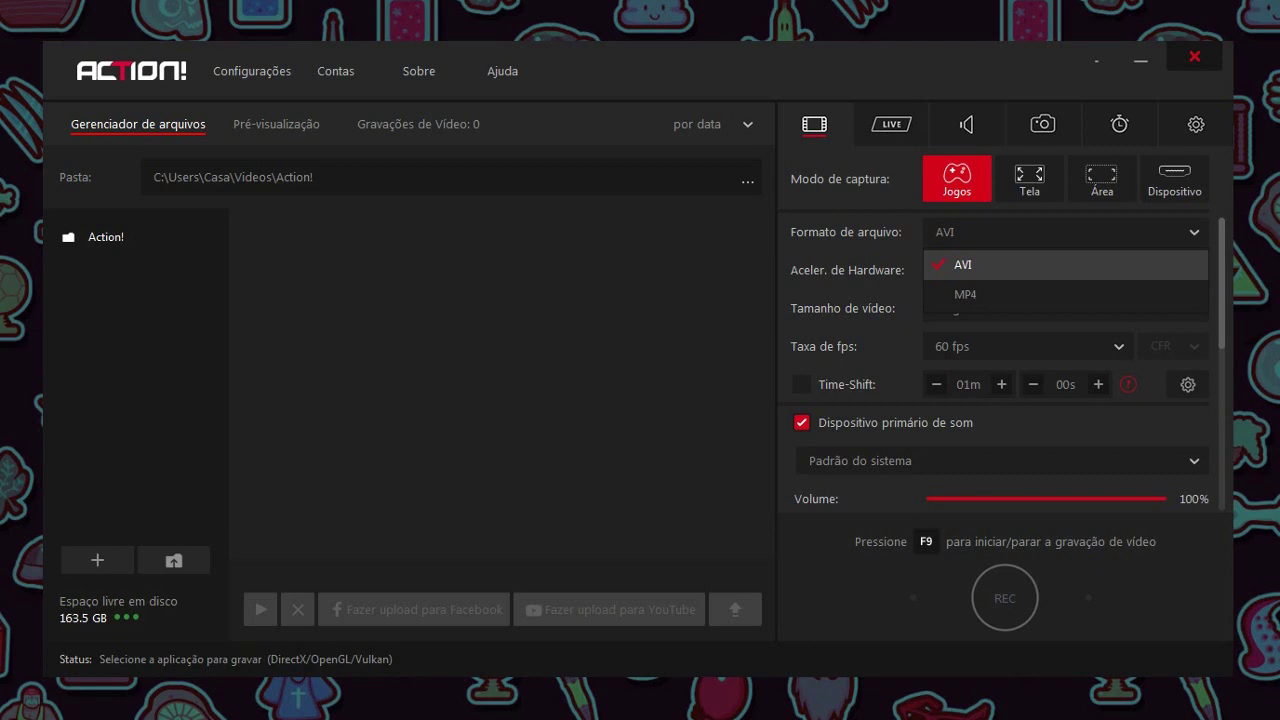
pyautogui.click(963, 264)
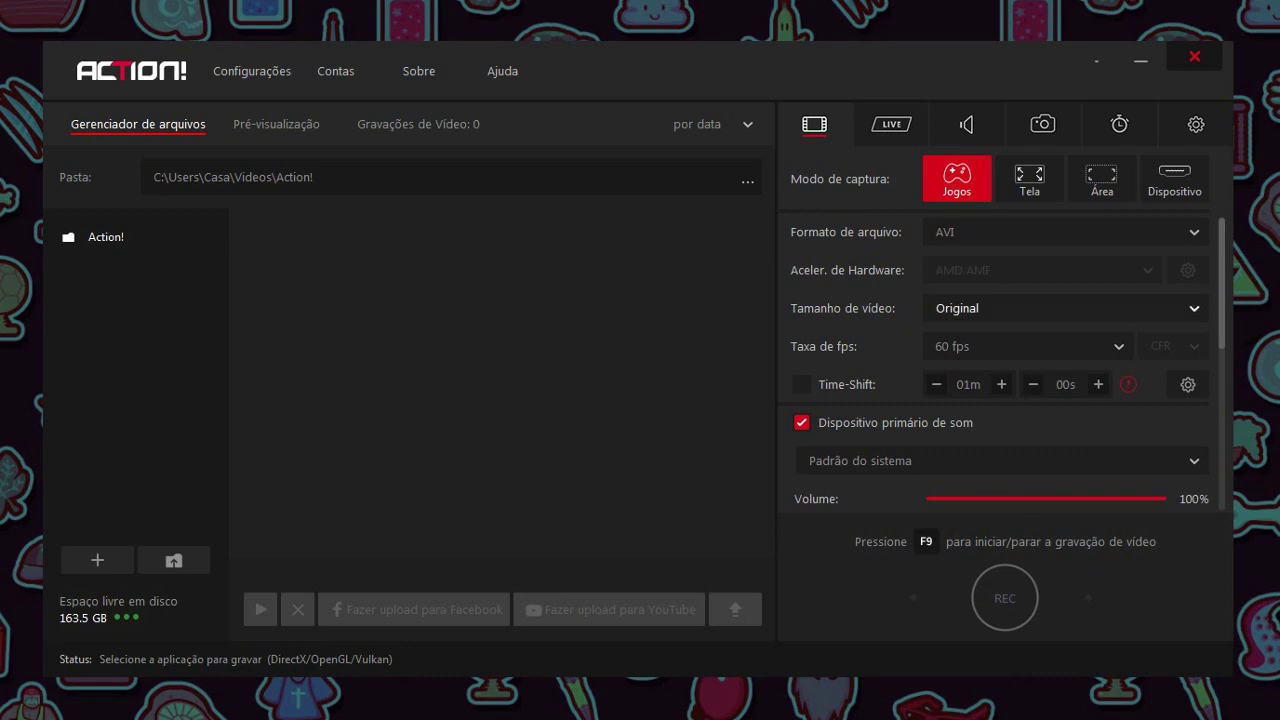
pyautogui.click(1065, 308)
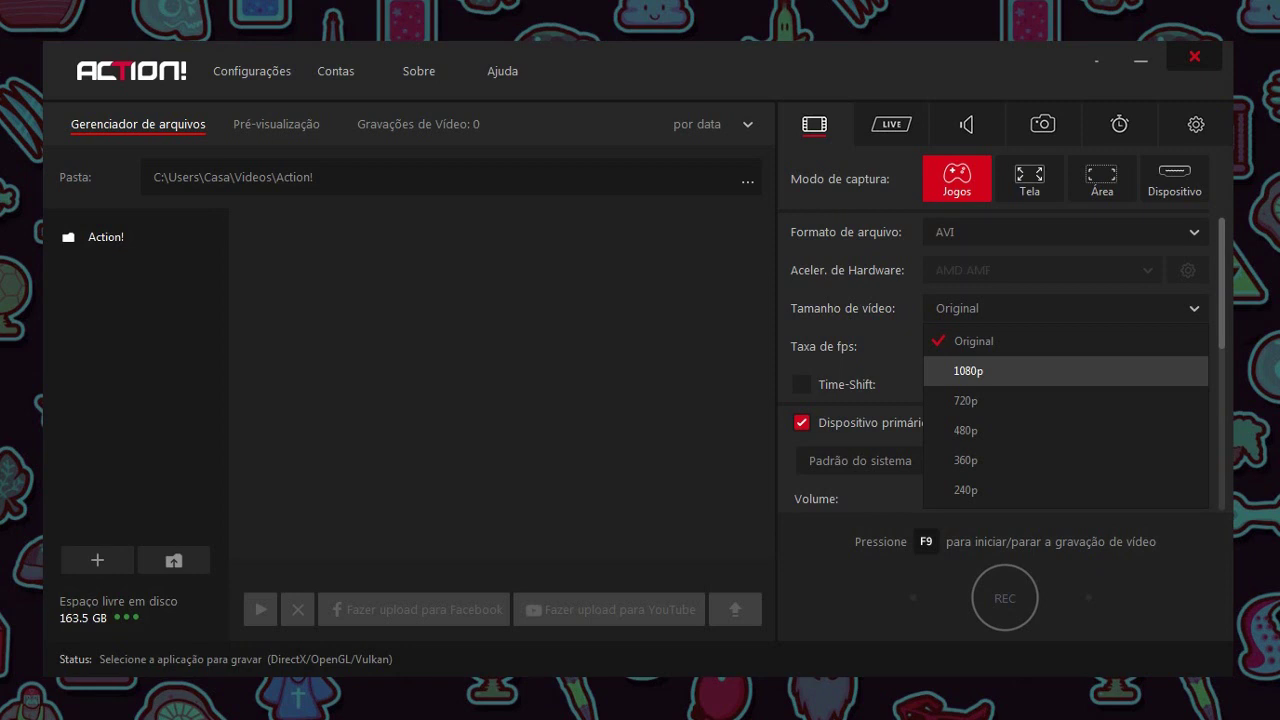
pyautogui.click(973, 341)
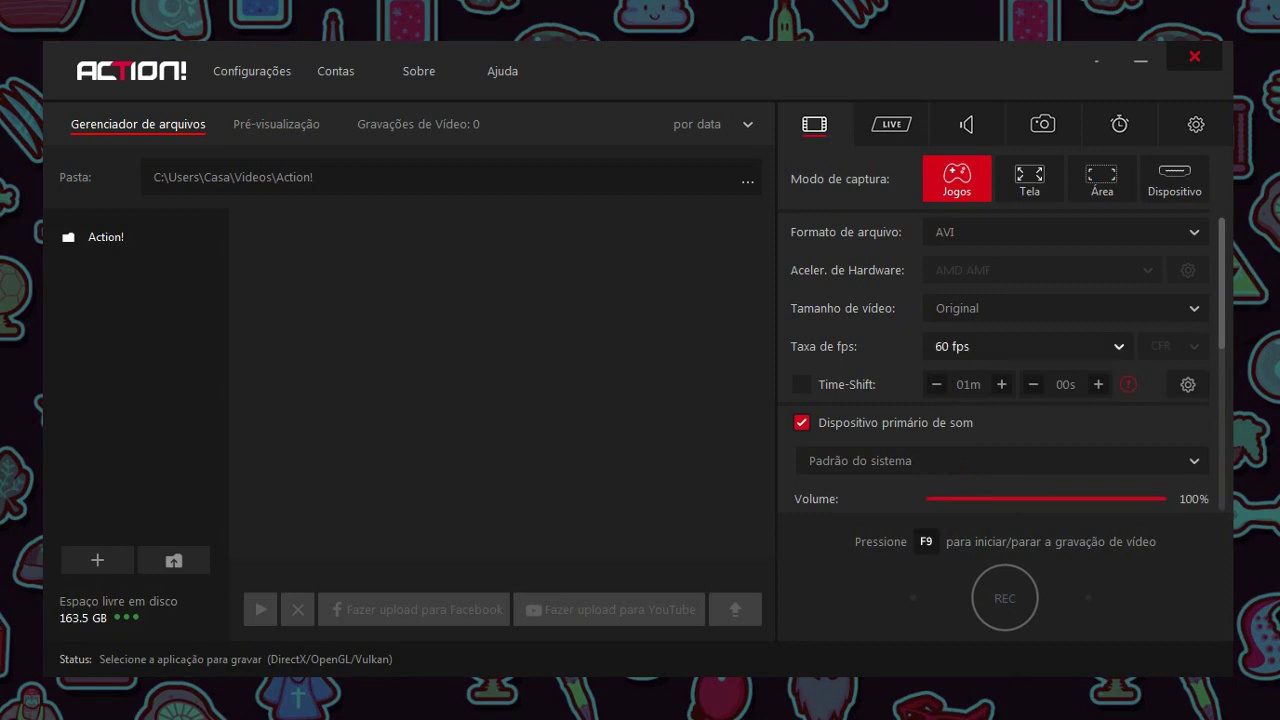
# Step: Go through the available recording frame rates and choose 60 fps
pyautogui.click(1020, 346)
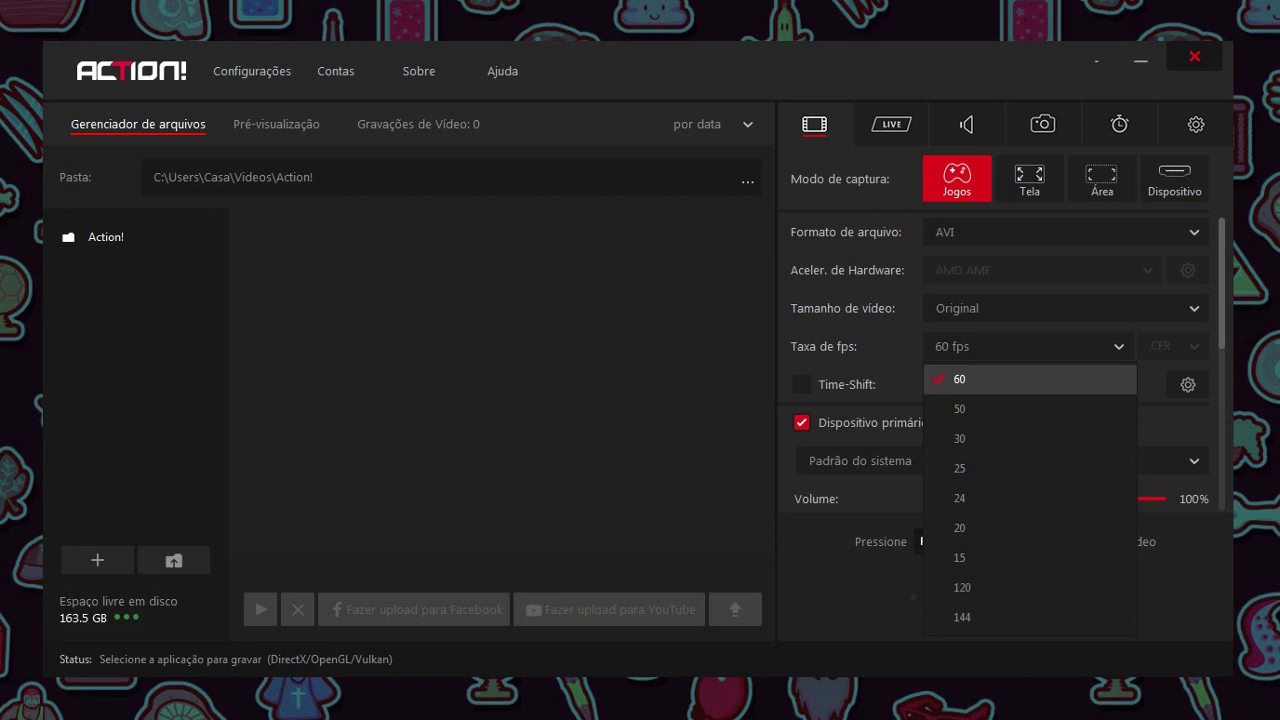
pyautogui.press('Down')
pyautogui.press('Down')
pyautogui.press('Down')
pyautogui.press('Down')
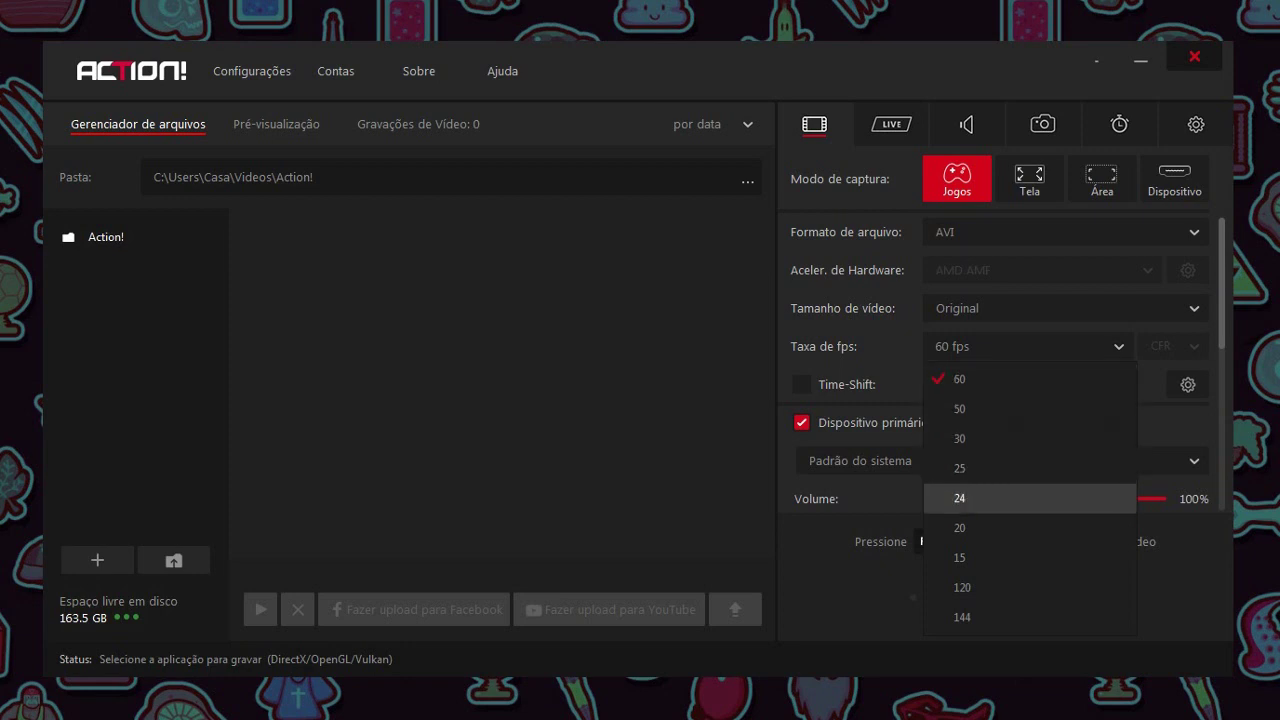
pyautogui.press('Up')
pyautogui.press('Up')
pyautogui.press('Up')
pyautogui.press('Up')
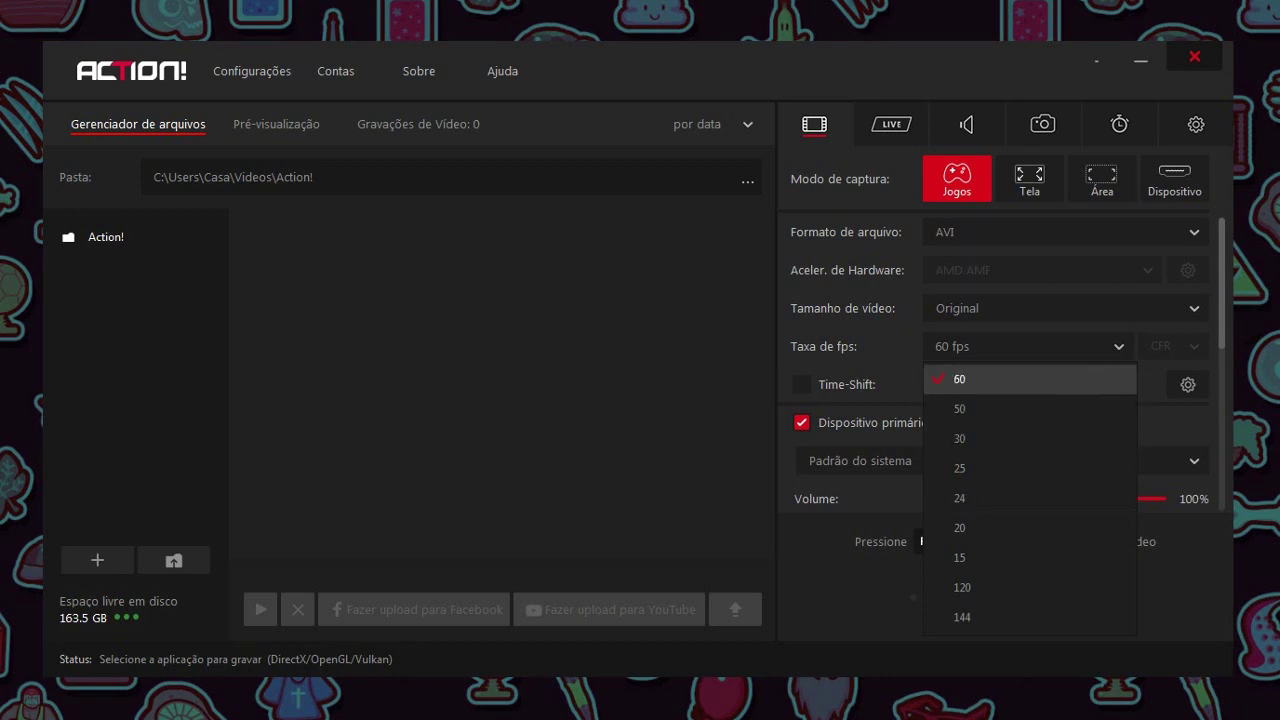
pyautogui.press('Down')
pyautogui.press('Down')
pyautogui.press('Up')
pyautogui.press('Up')
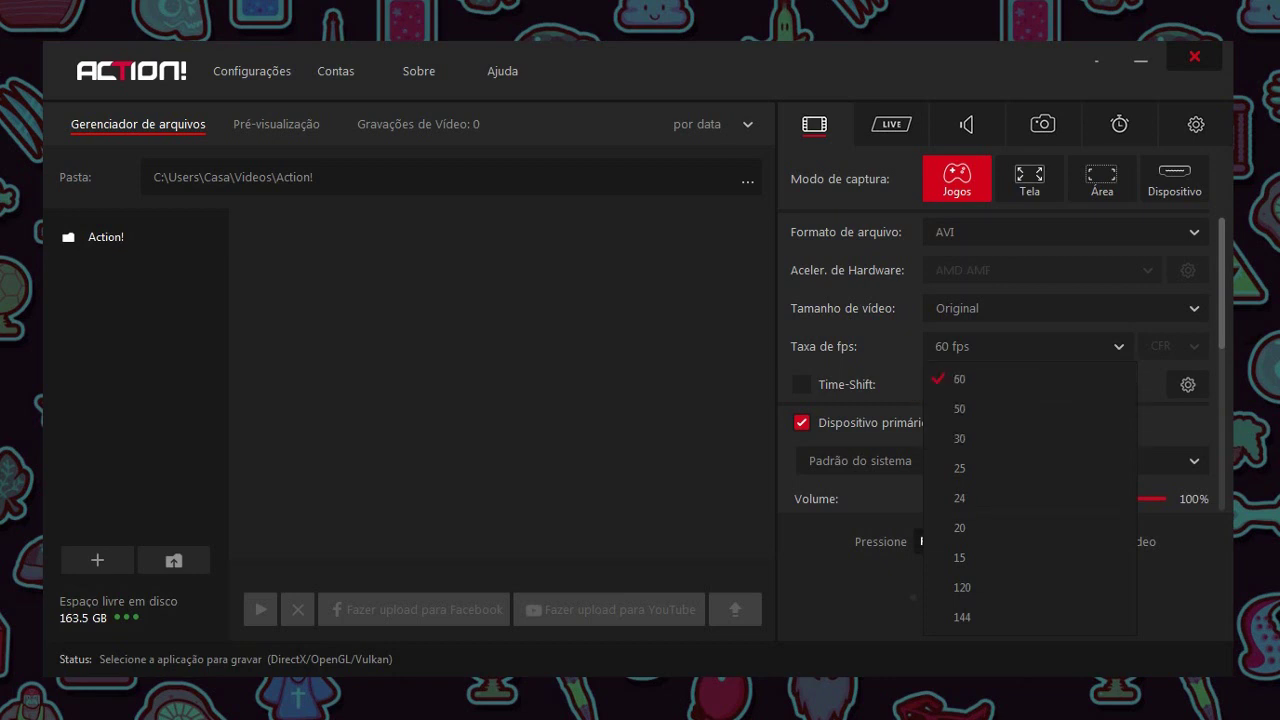
pyautogui.press('Return')
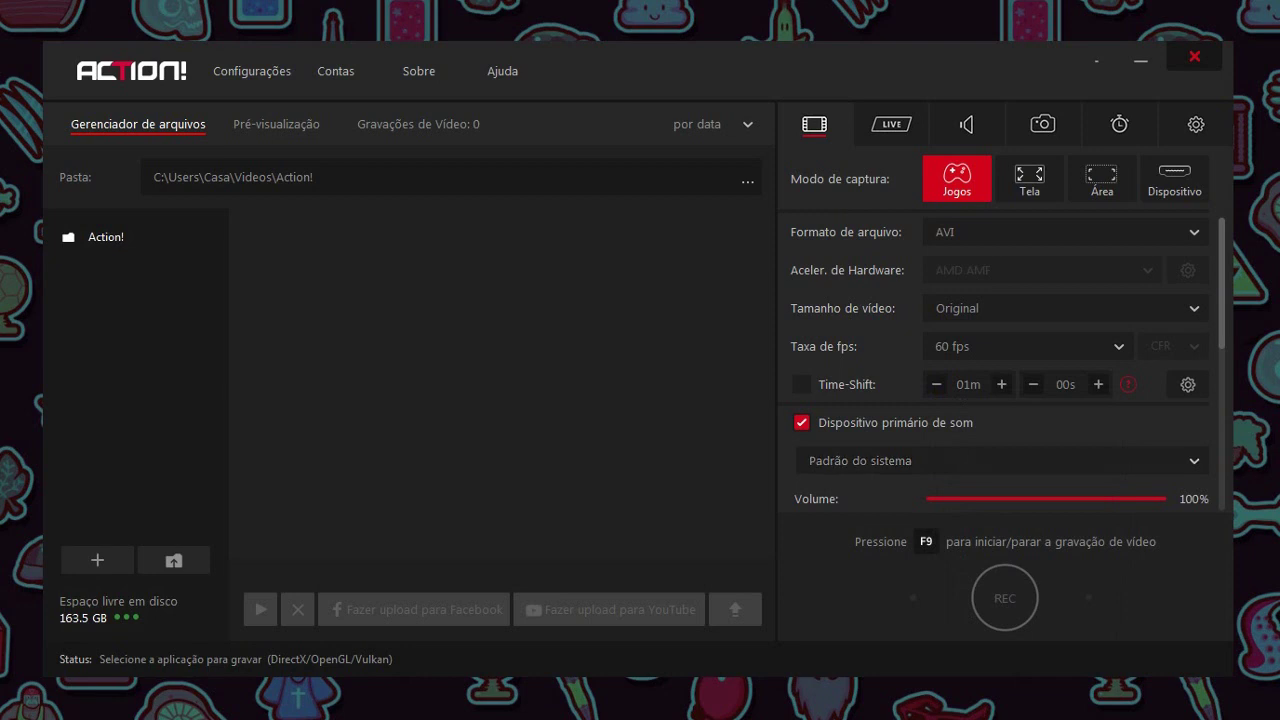
# Step: Examine the device choices for the primary sound source and the settings of the secondary microphone
pyautogui.scroll(-2, 1008, 366)
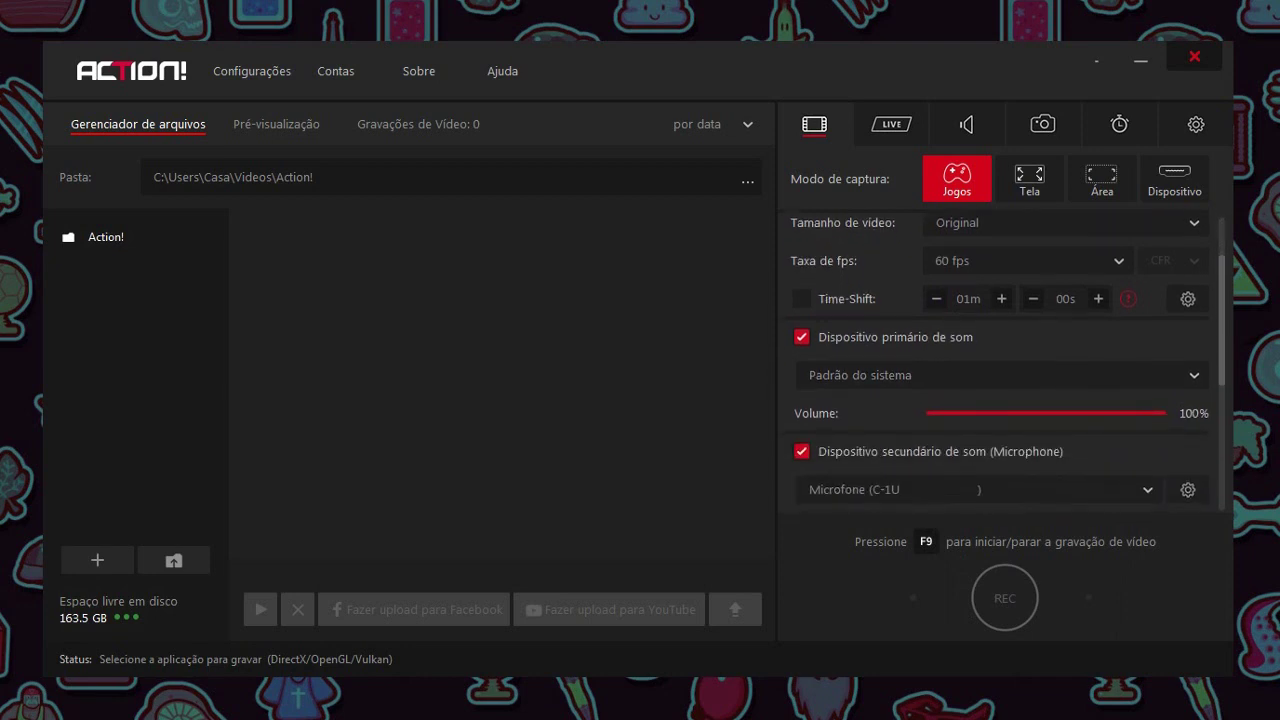
pyautogui.scroll(-1, 1008, 360)
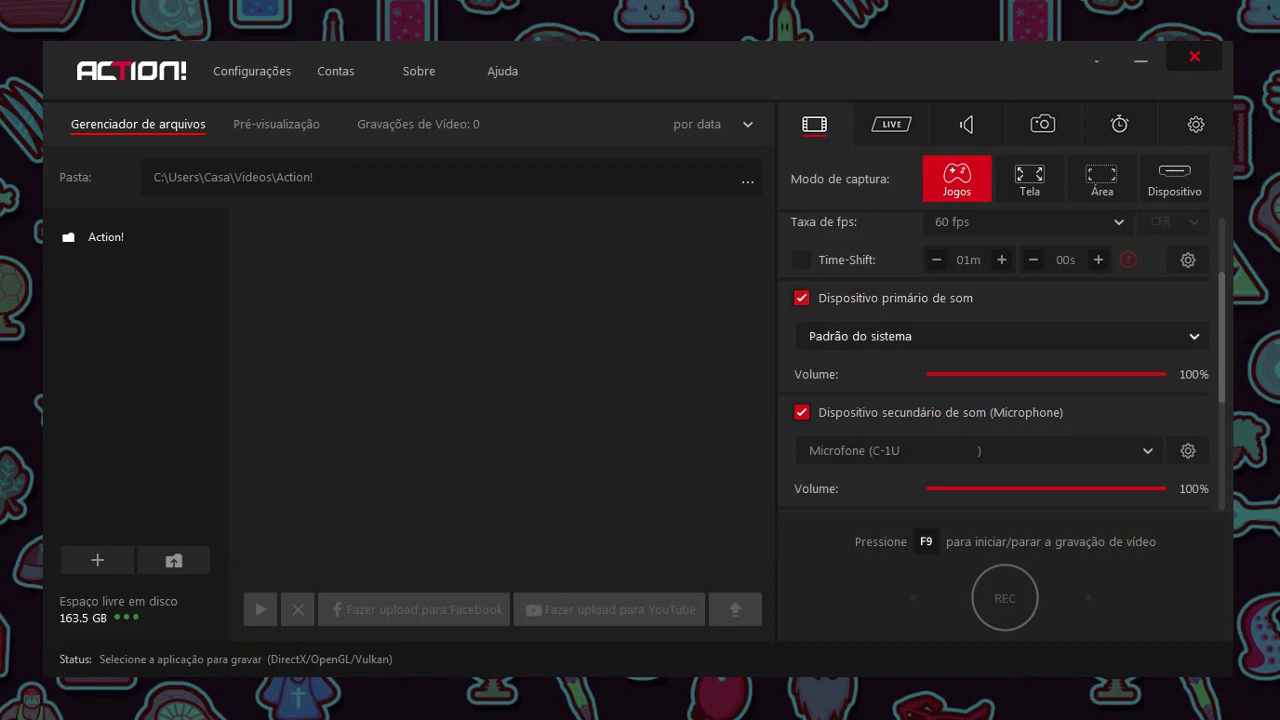
pyautogui.click(1000, 336)
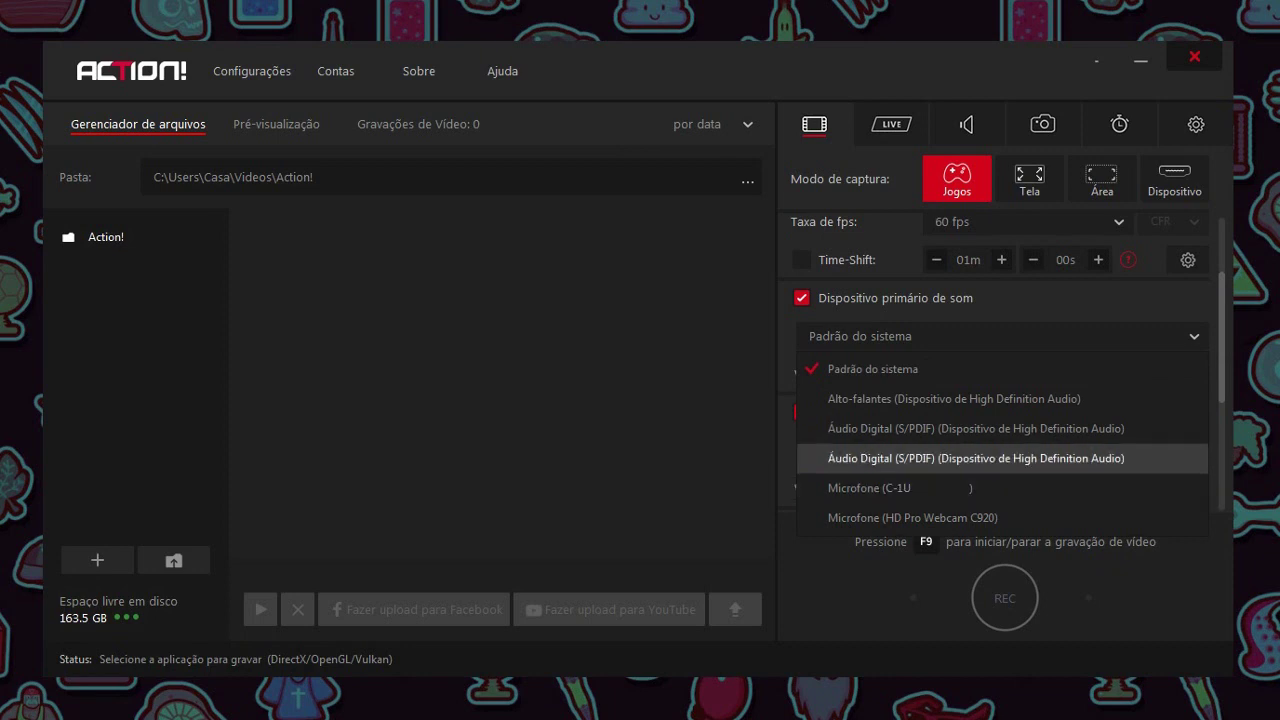
pyautogui.press('Escape')
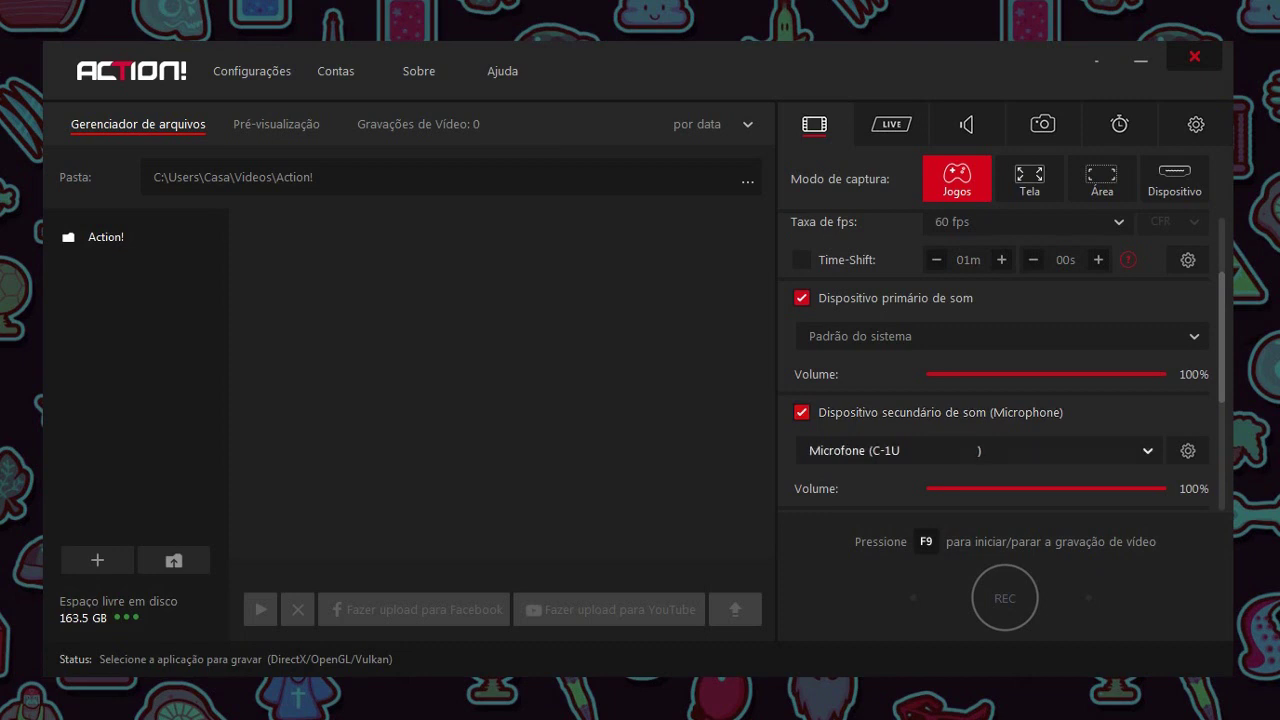
pyautogui.click(1188, 450)
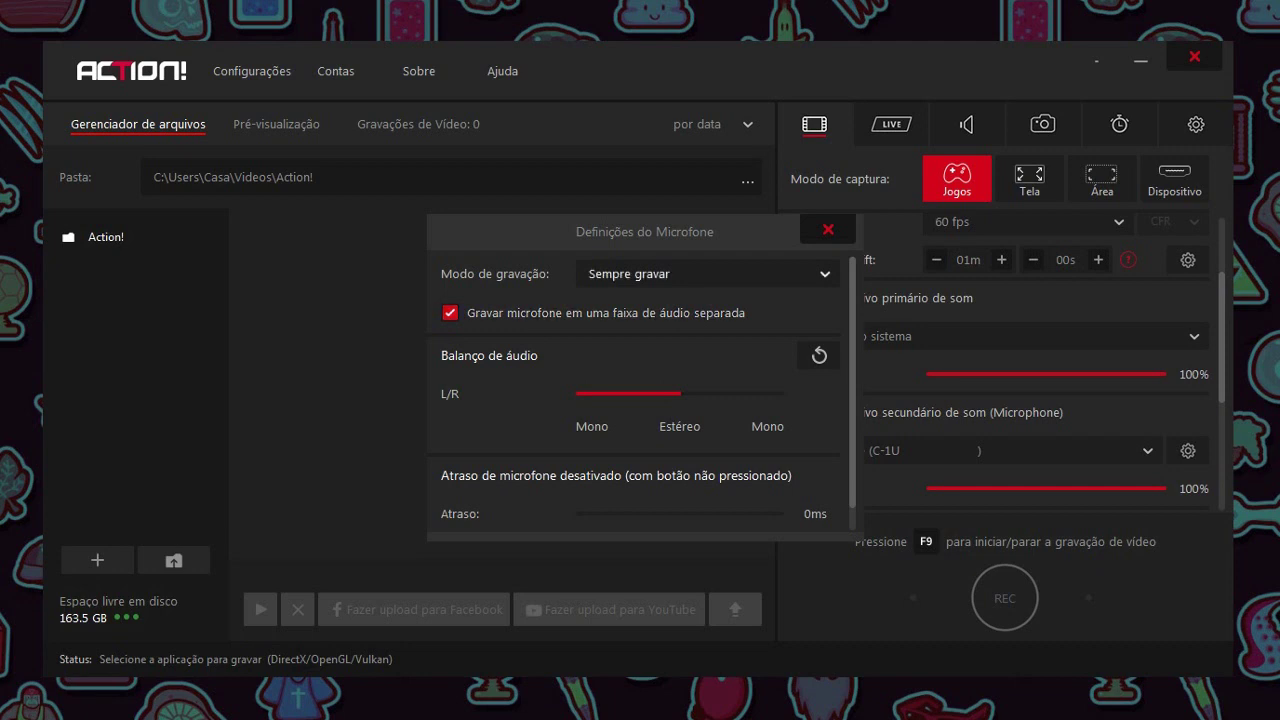
pyautogui.click(828, 229)
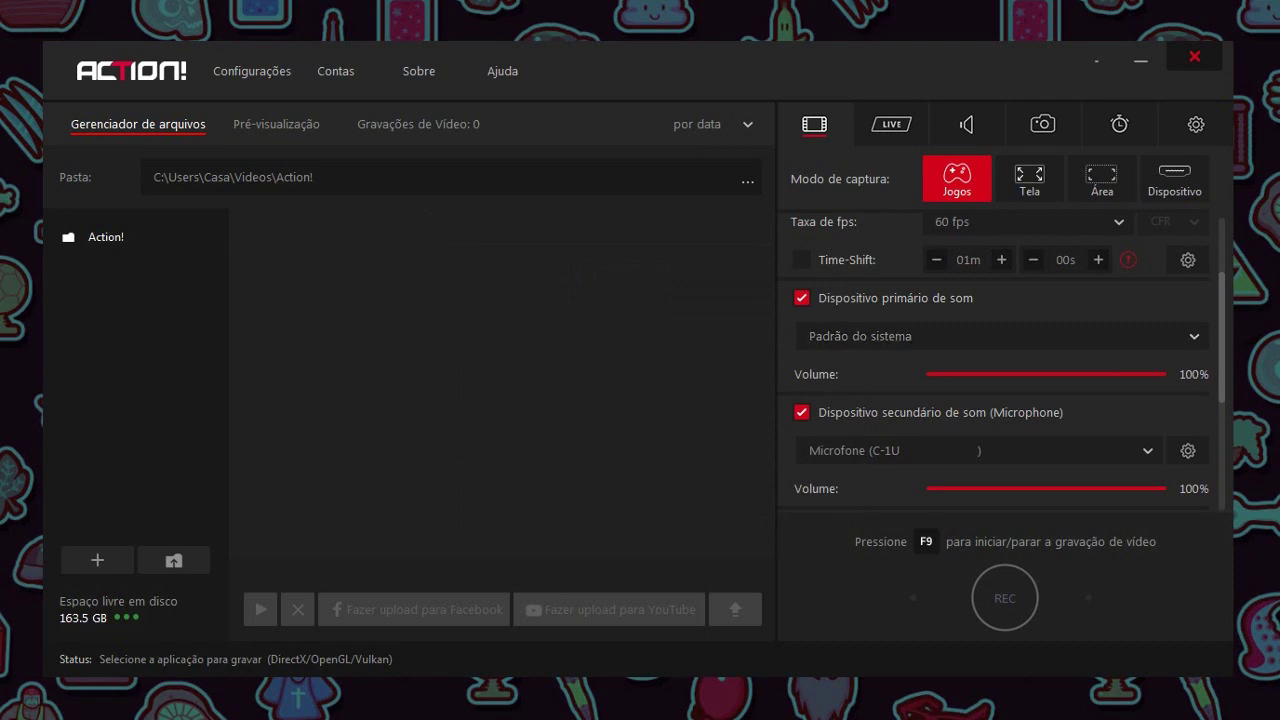
pyautogui.scroll(3, 1000, 365)
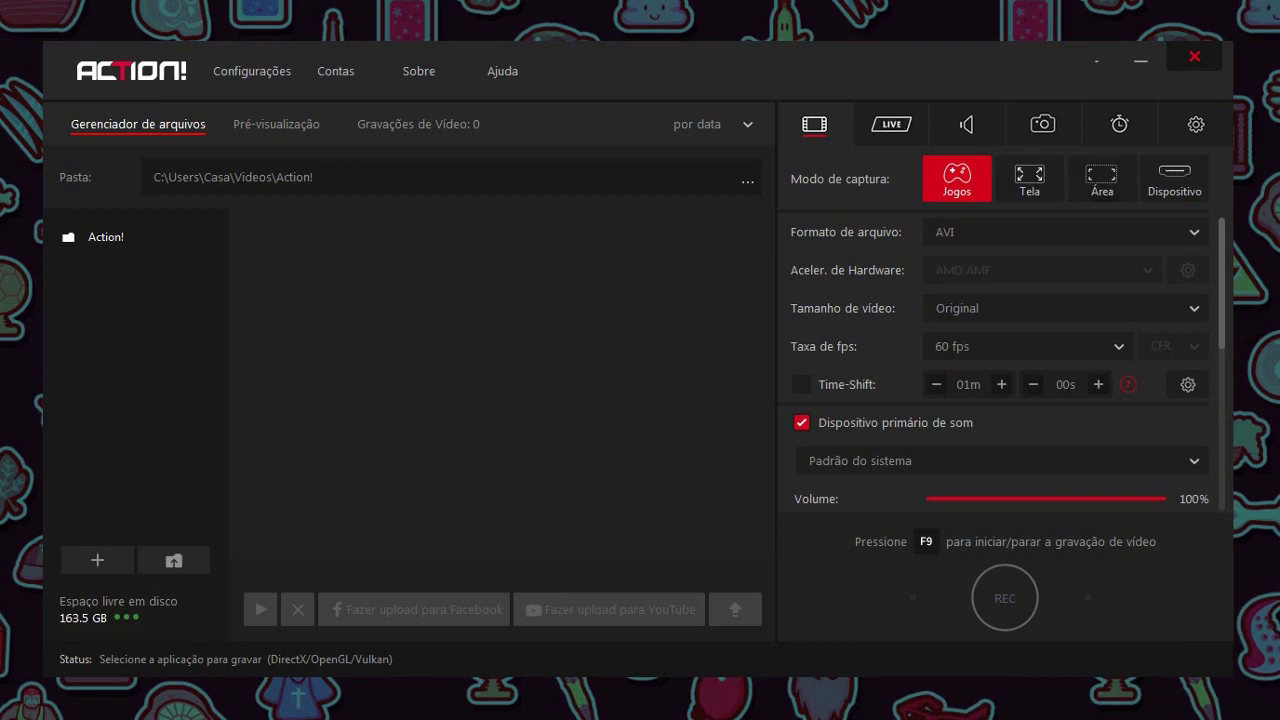
# Step: Review the settings for live streaming, audio recording, screenshots and benchmarking
pyautogui.click(891, 124)
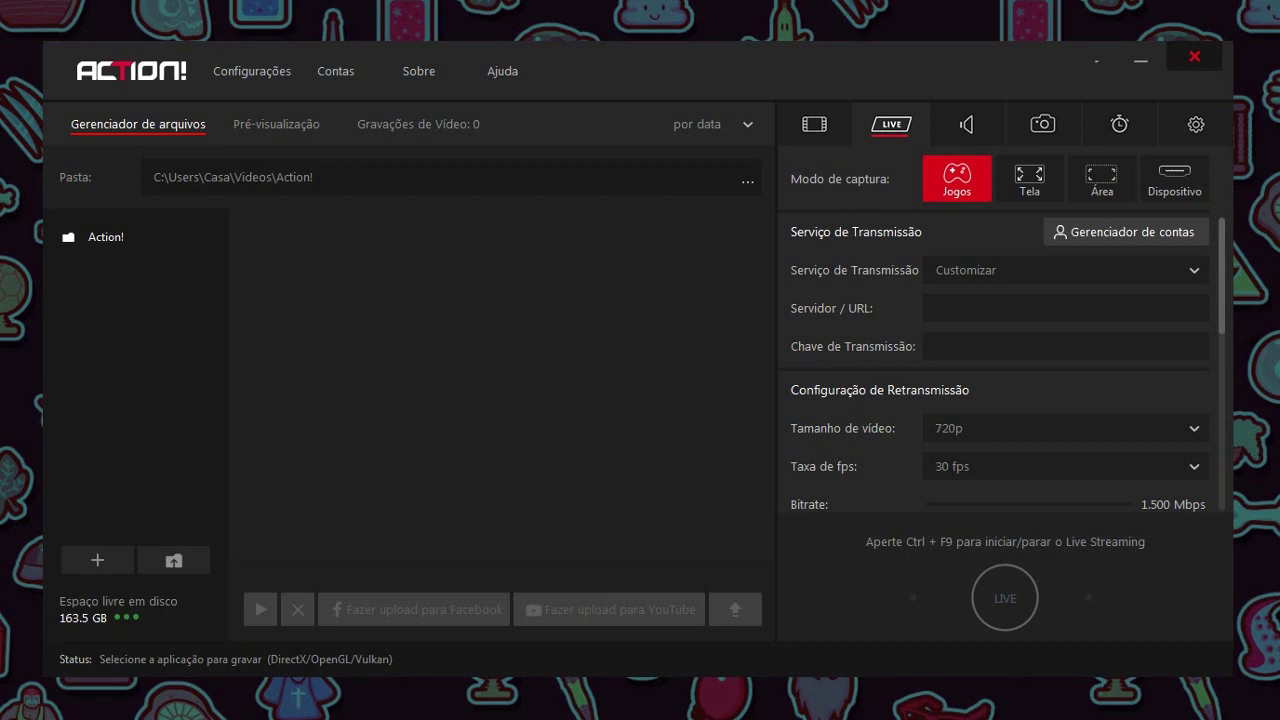
pyautogui.click(966, 124)
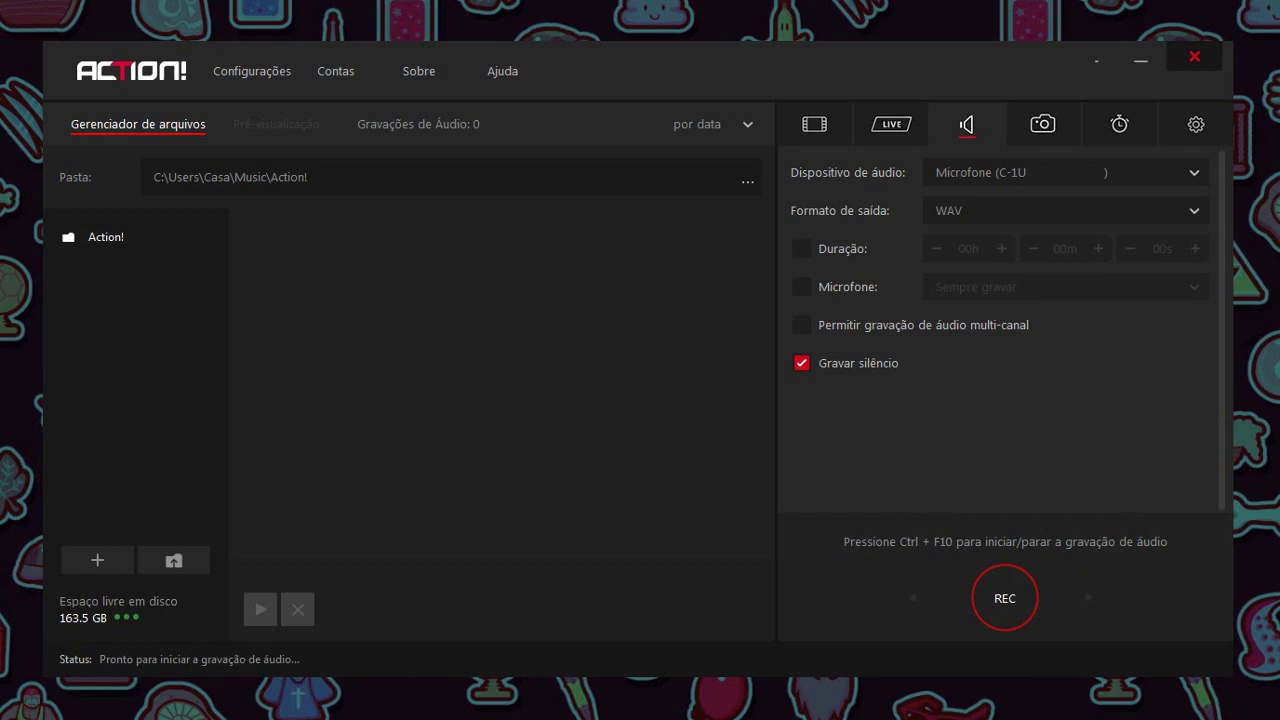
pyautogui.click(1042, 124)
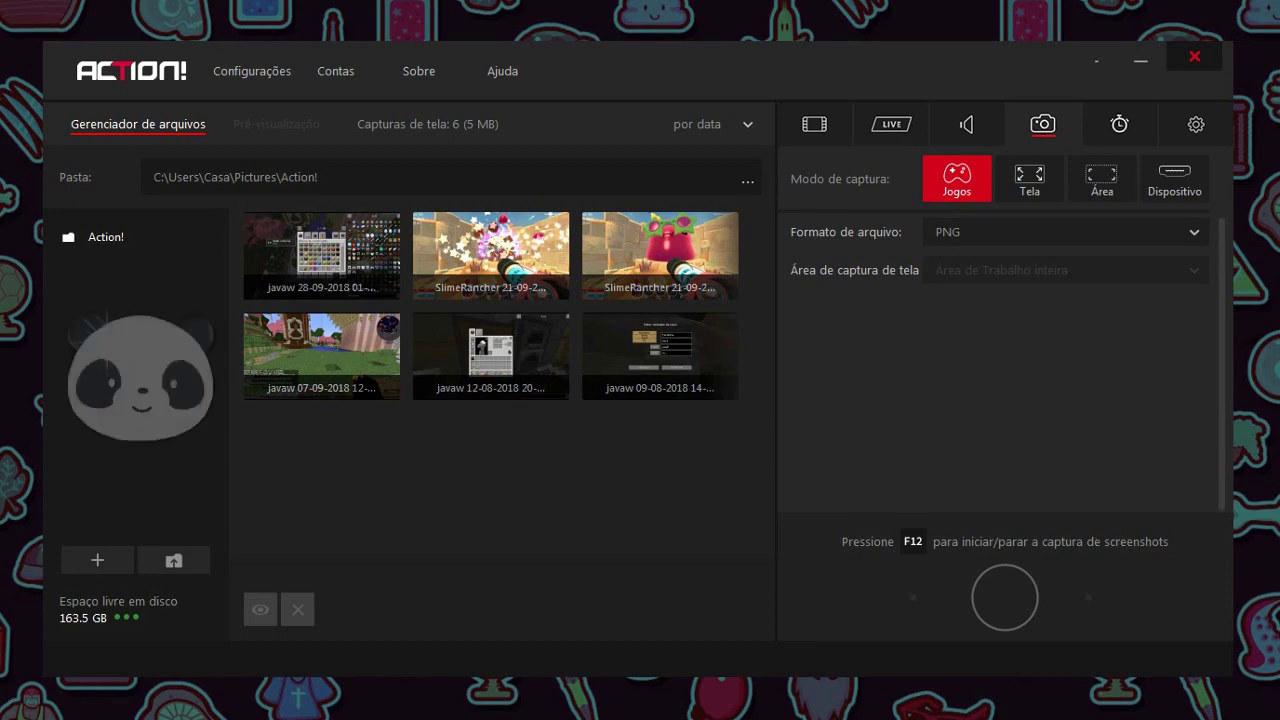
pyautogui.click(1119, 124)
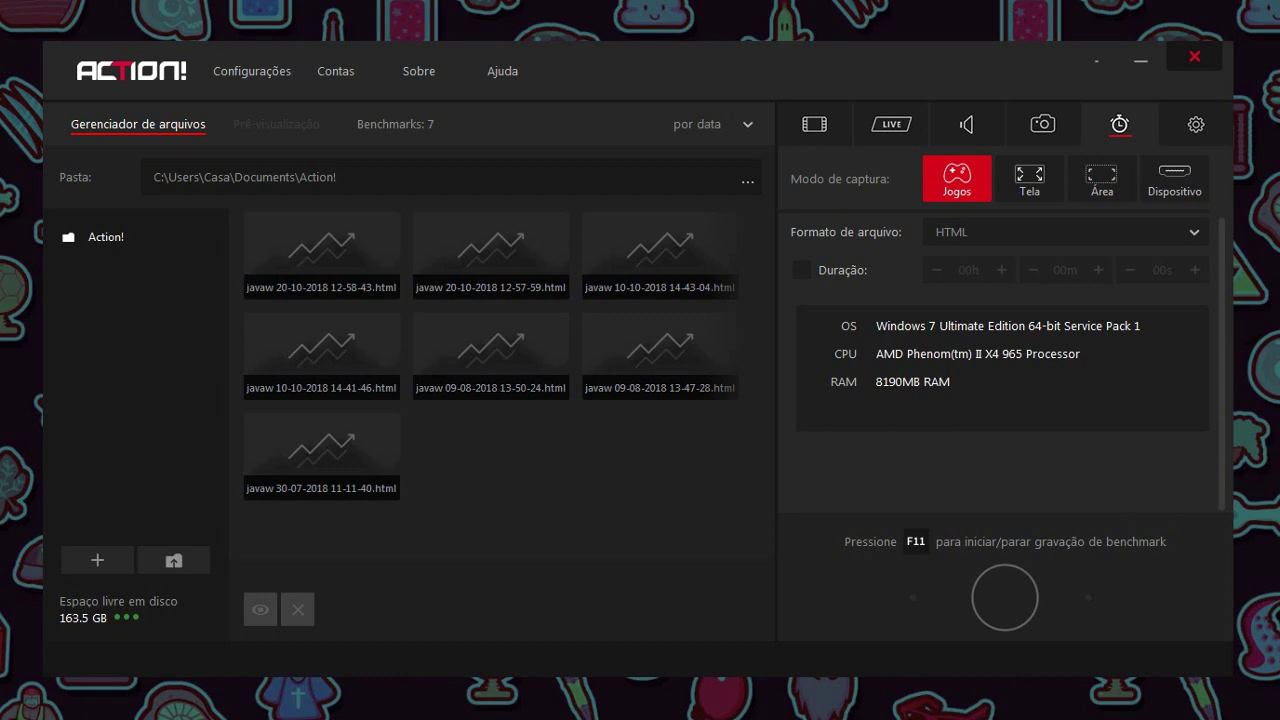
# Step: Review the general, video, audio, shortcut and HUD preferences, and return to the video recording settings
pyautogui.click(1200, 125)
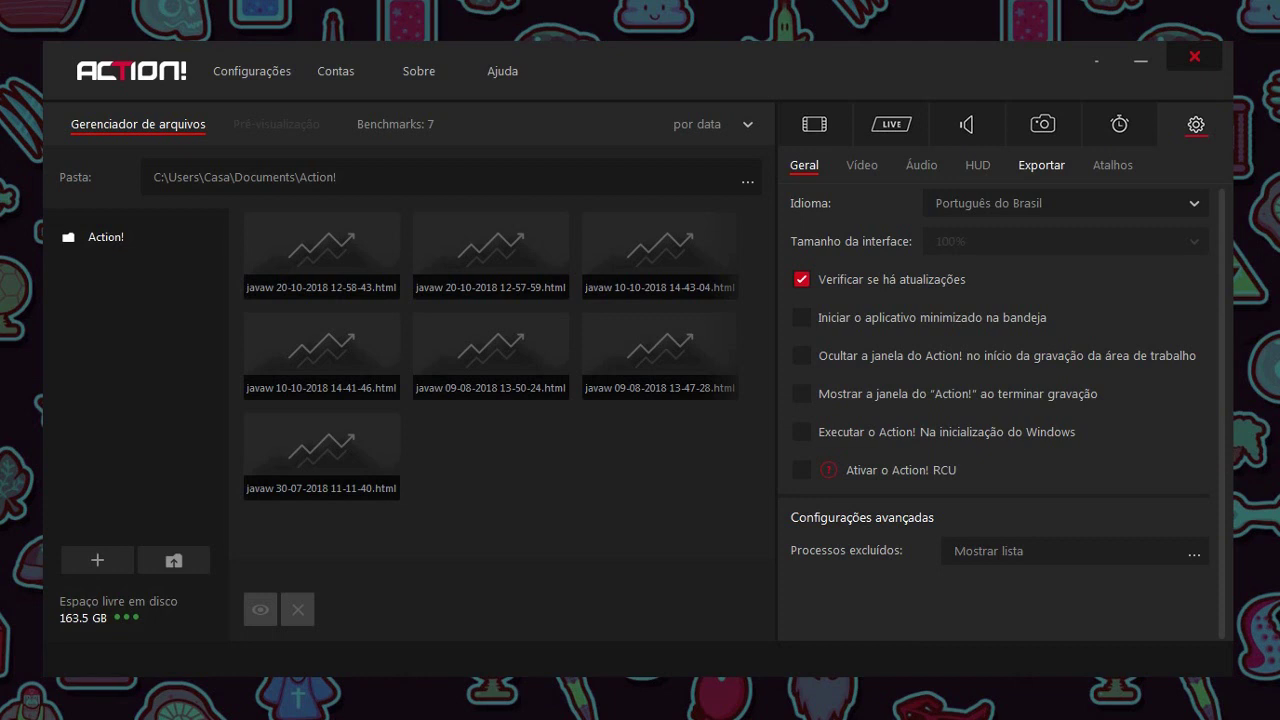
pyautogui.click(862, 165)
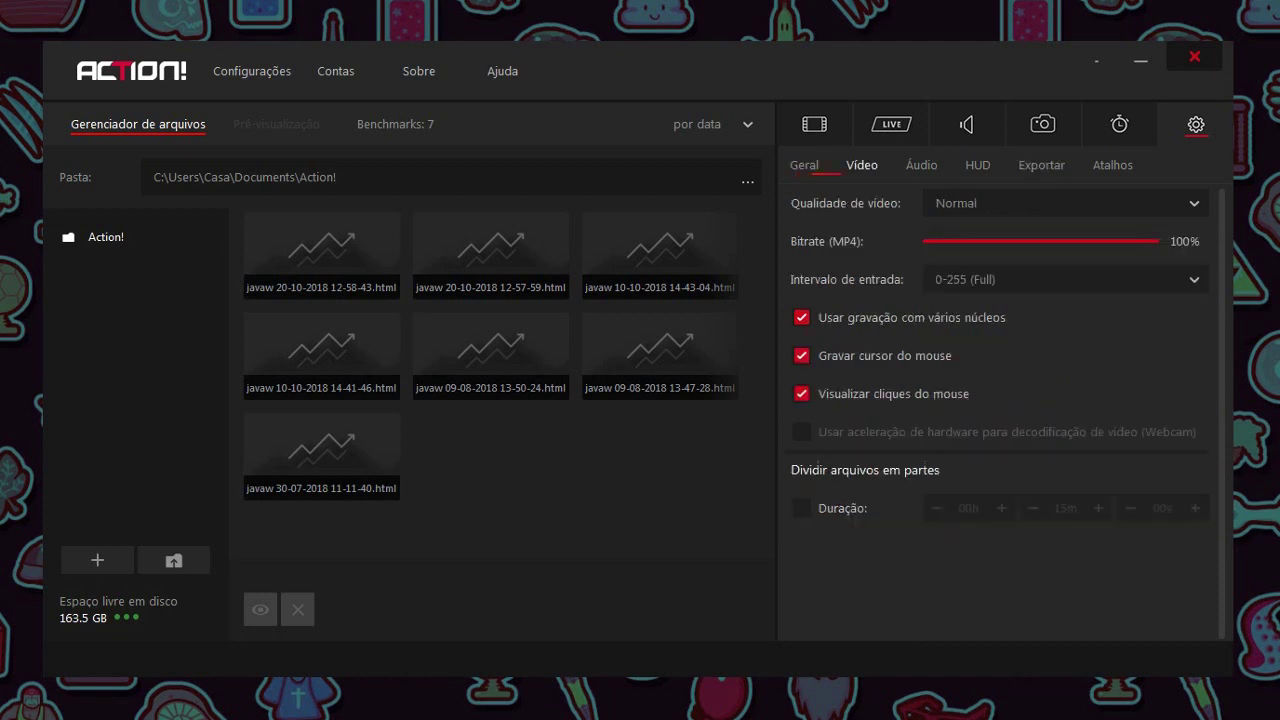
pyautogui.click(921, 165)
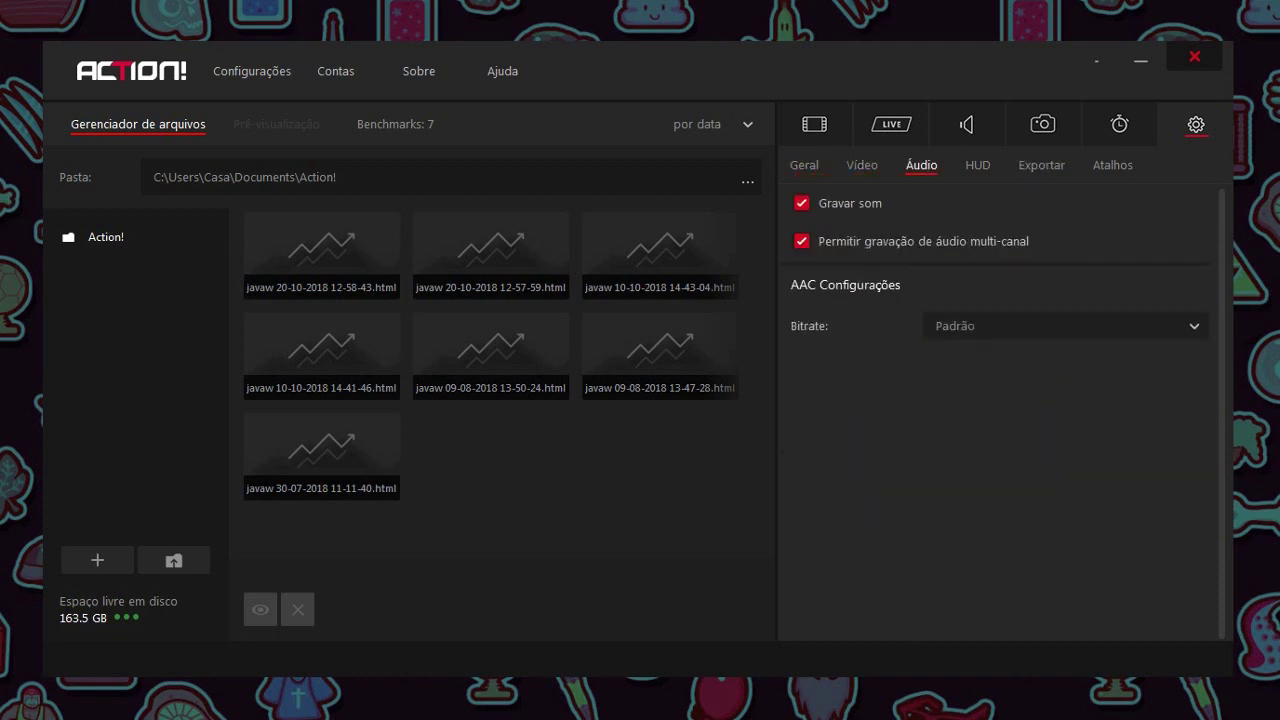
pyautogui.click(1112, 165)
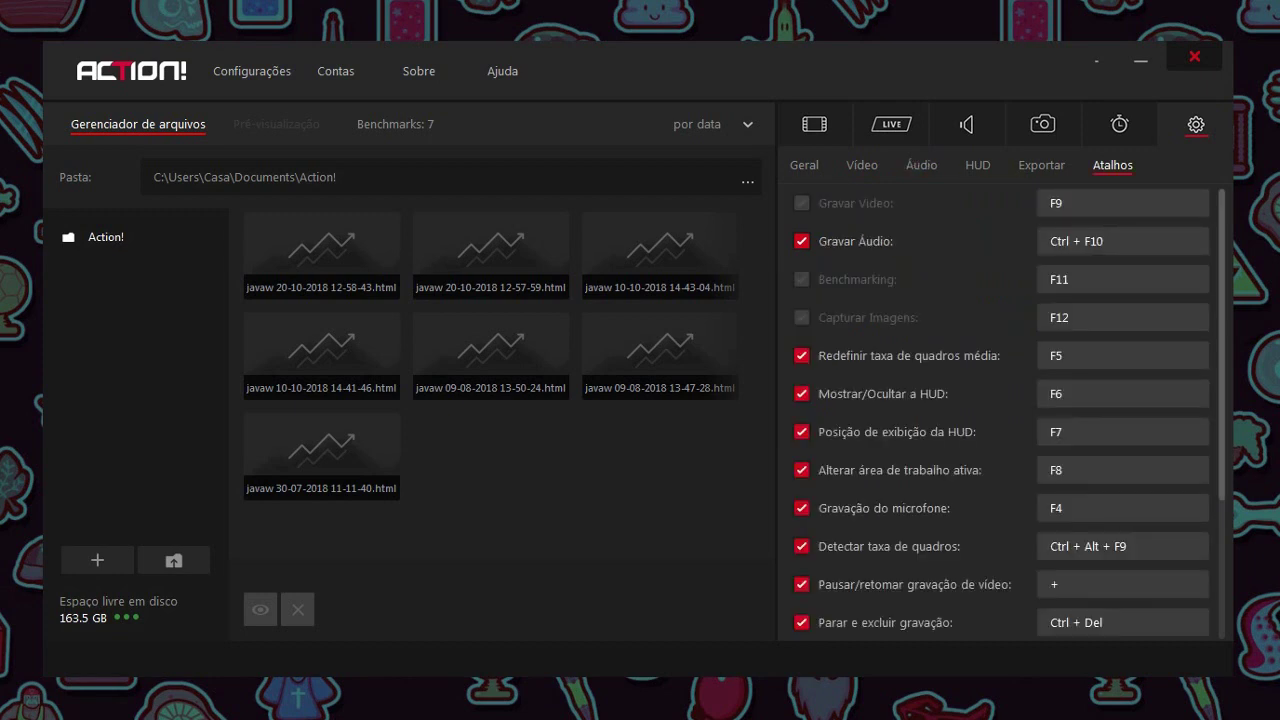
pyautogui.click(1122, 203)
pyautogui.click(978, 165)
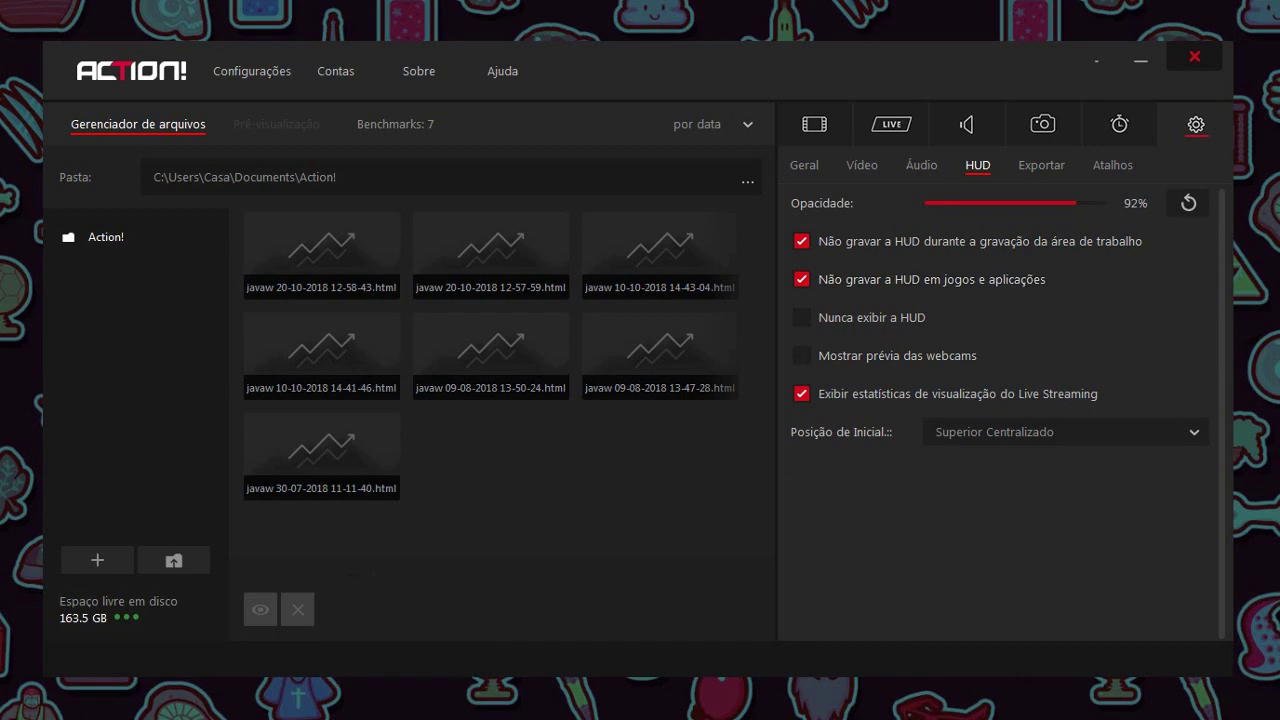
pyautogui.click(814, 124)
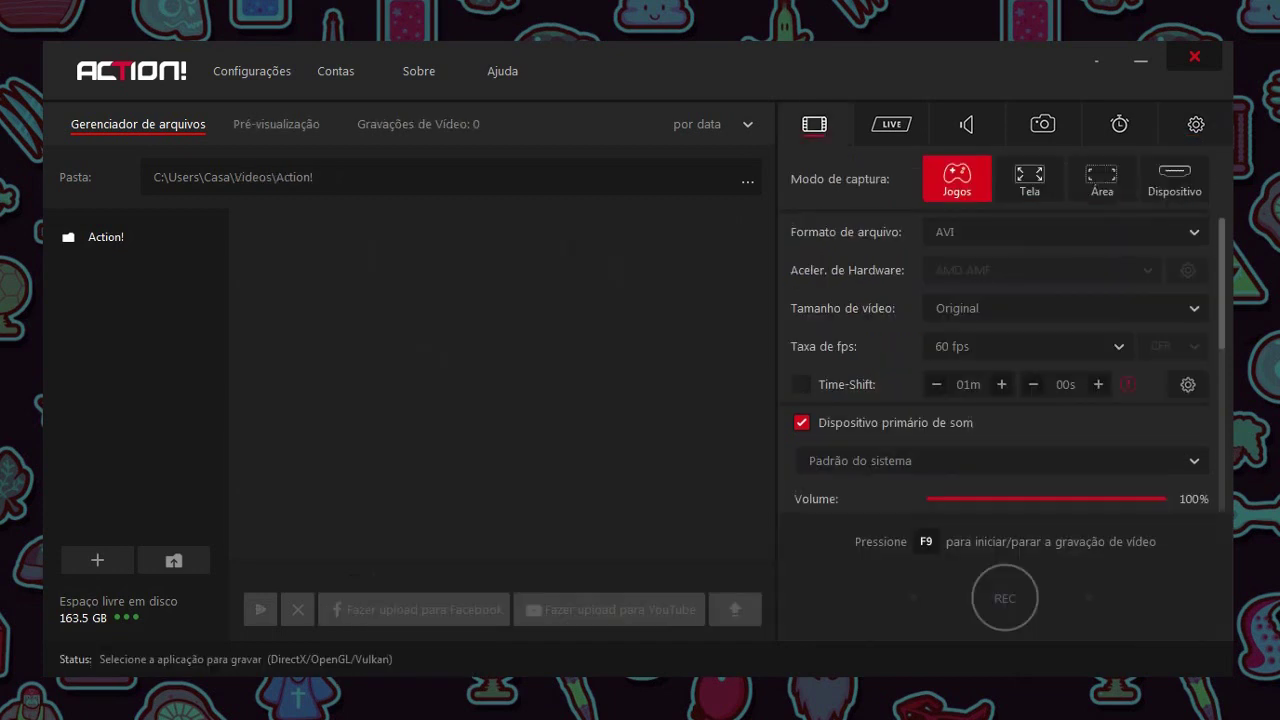